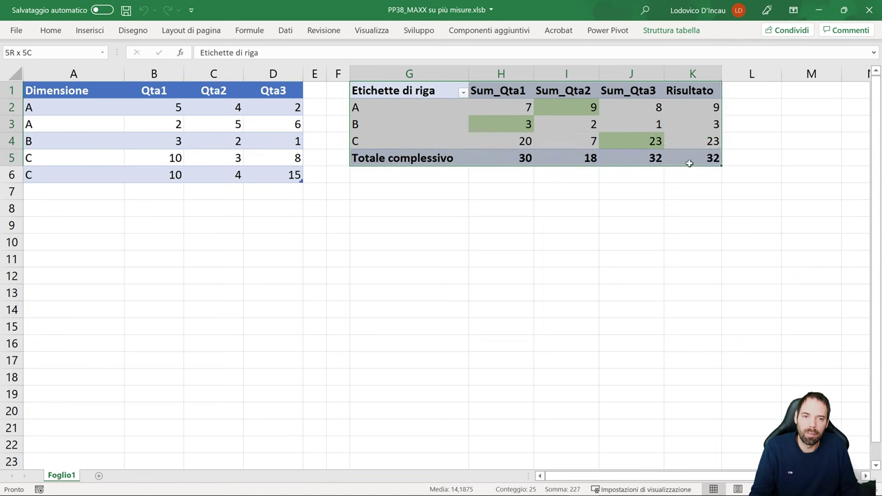
# Compare the pivot's Sum_Qta values for dimensions A, B and C with the source table quantities, and close the pivot field list.
pyautogui.click(377, 106)
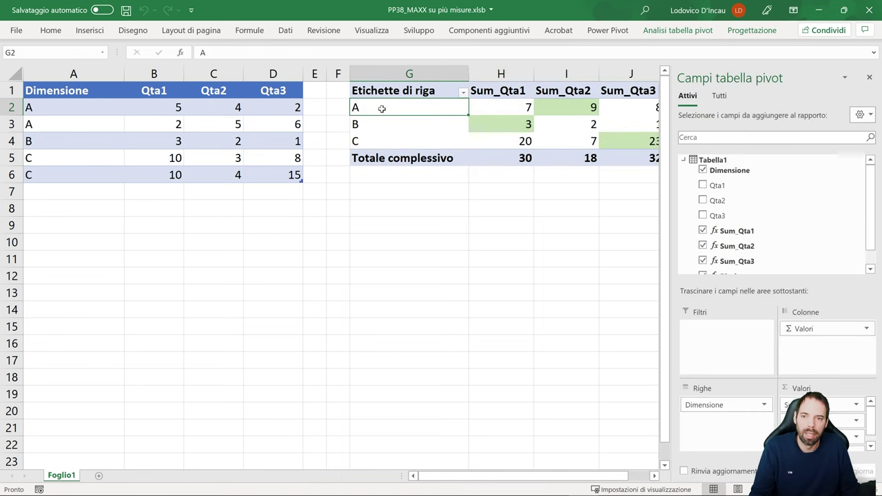
pyautogui.moveTo(381, 108); pyautogui.dragTo(379, 135)
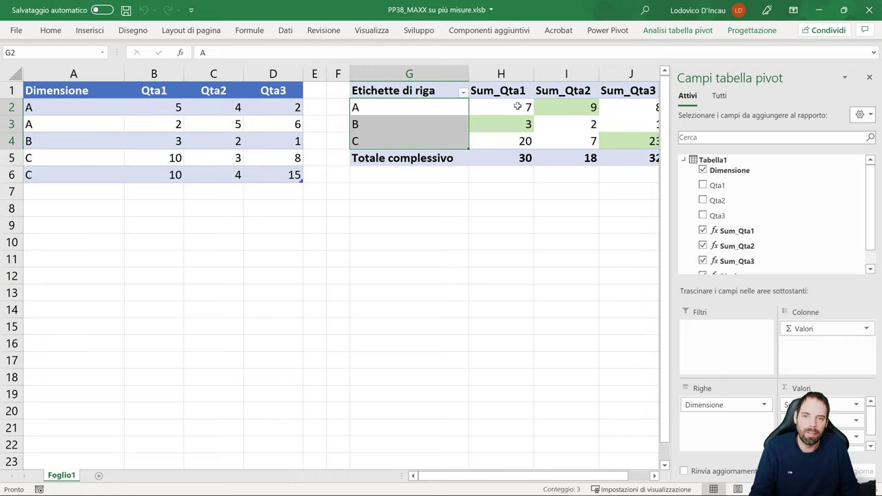
pyautogui.click(512, 104)
pyautogui.click(572, 105)
pyautogui.click(638, 106)
pyautogui.click(163, 111)
pyautogui.click(224, 109)
pyautogui.click(282, 108)
pyautogui.click(498, 110)
pyautogui.click(504, 124)
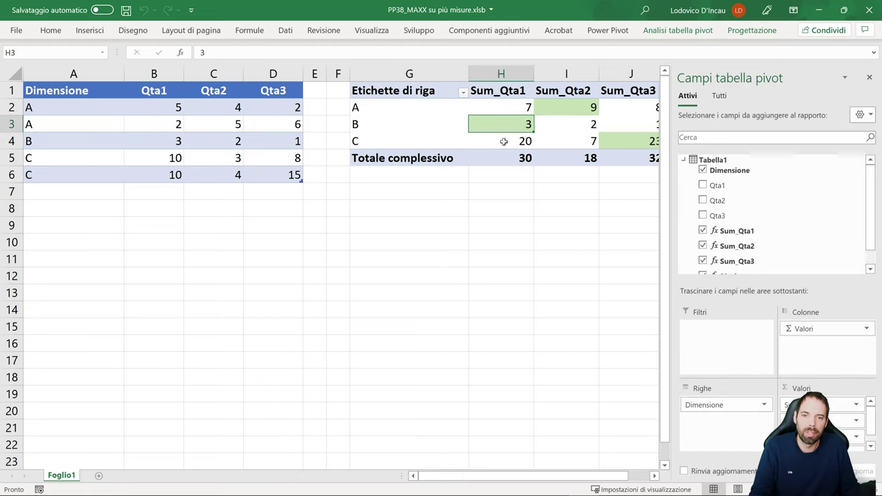
pyautogui.click(504, 141)
pyautogui.click(870, 79)
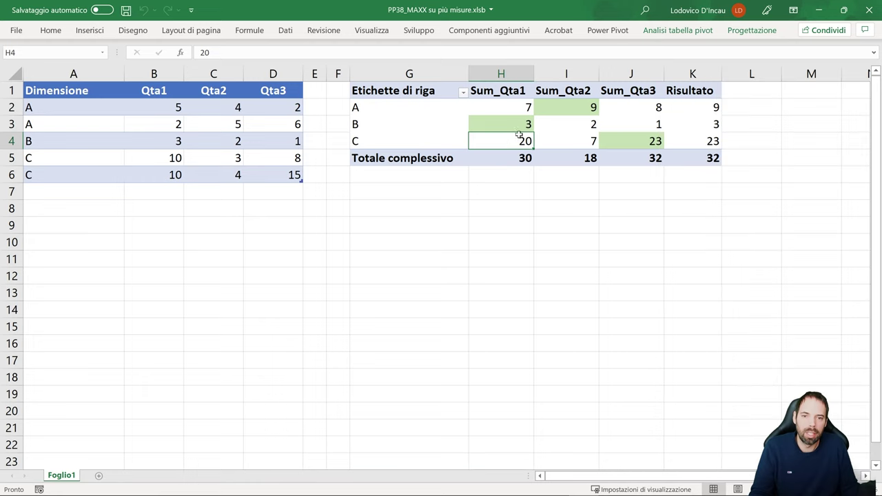
# Examine the pivot's Risultato column and compare its row A value with the three Sum_Qta values of that row.
pyautogui.moveTo(496, 108); pyautogui.dragTo(622, 133)
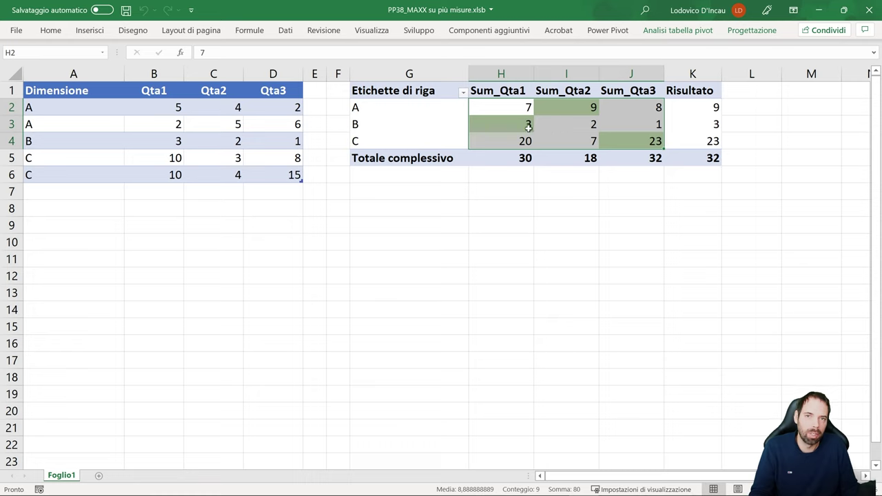
pyautogui.click(506, 136)
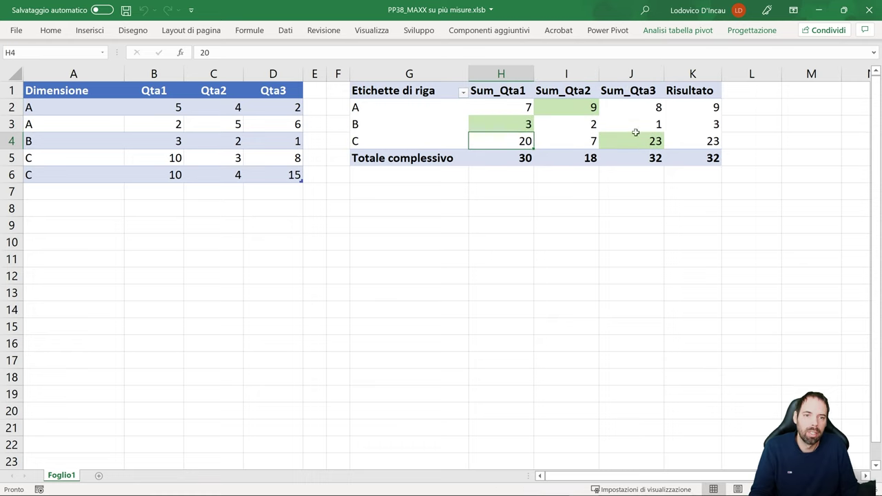
pyautogui.click(686, 88)
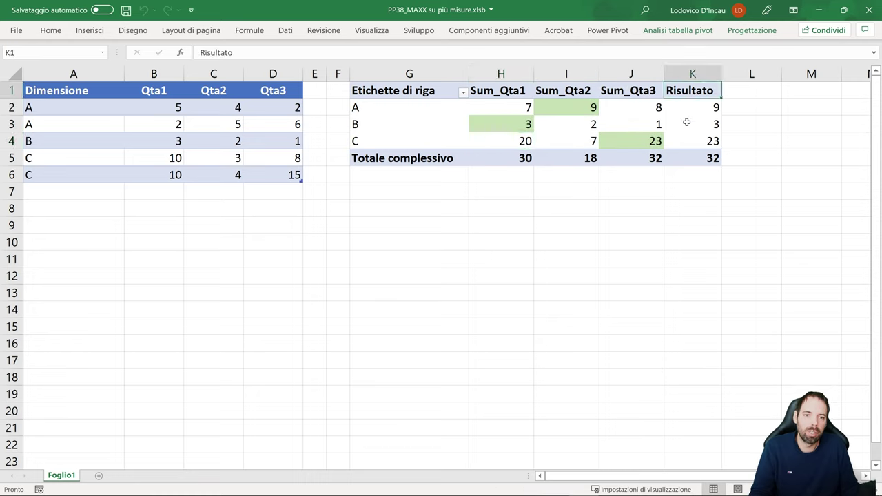
pyautogui.click(690, 108)
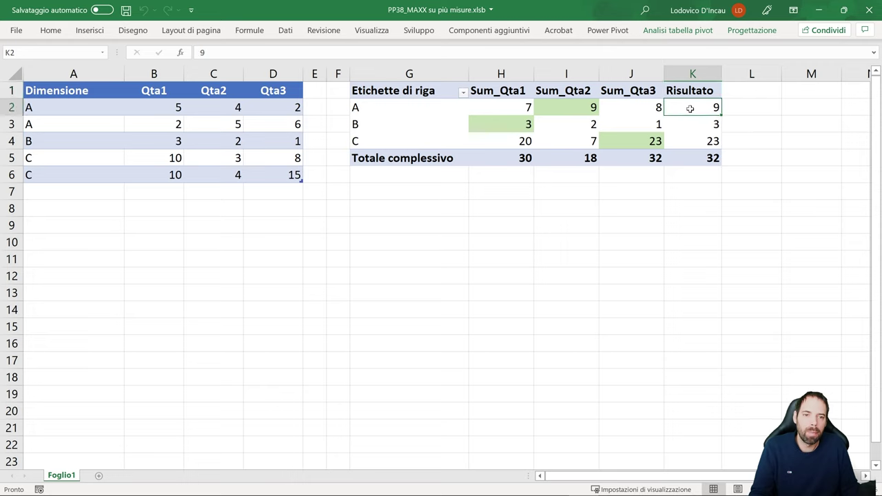
pyautogui.click(509, 109)
pyautogui.click(568, 109)
pyautogui.click(624, 108)
pyautogui.click(574, 111)
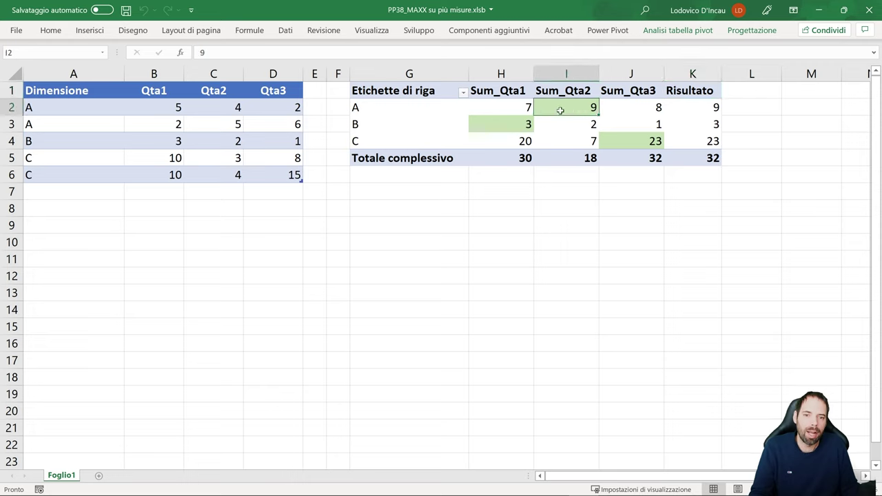
pyautogui.click(514, 113)
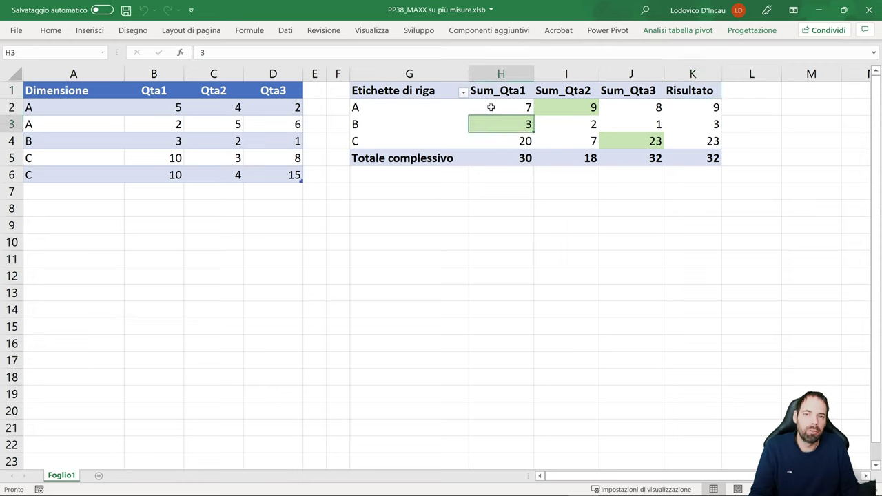
# Check the Risultato values of rows A, B and C against the highlighted Sum_Qta cell in each row.
pyautogui.moveTo(492, 110); pyautogui.dragTo(626, 103)
pyautogui.click(501, 124)
pyautogui.click(590, 124)
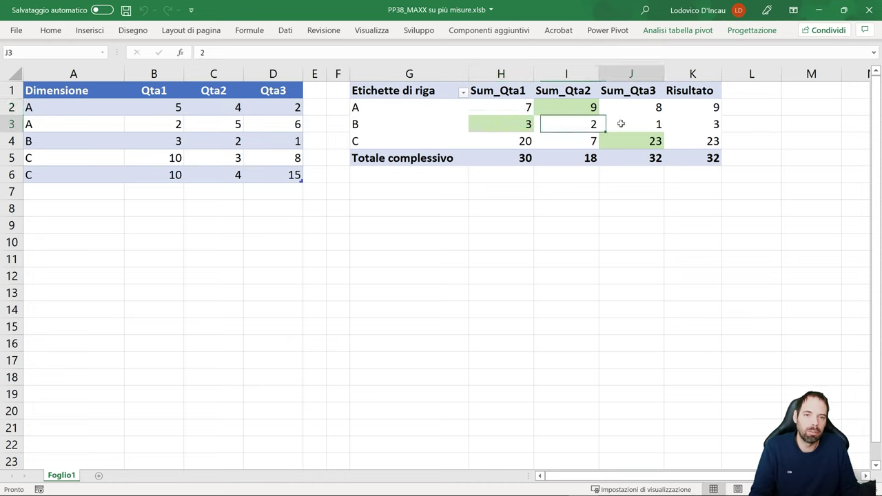
pyautogui.click(620, 123)
pyautogui.click(700, 107)
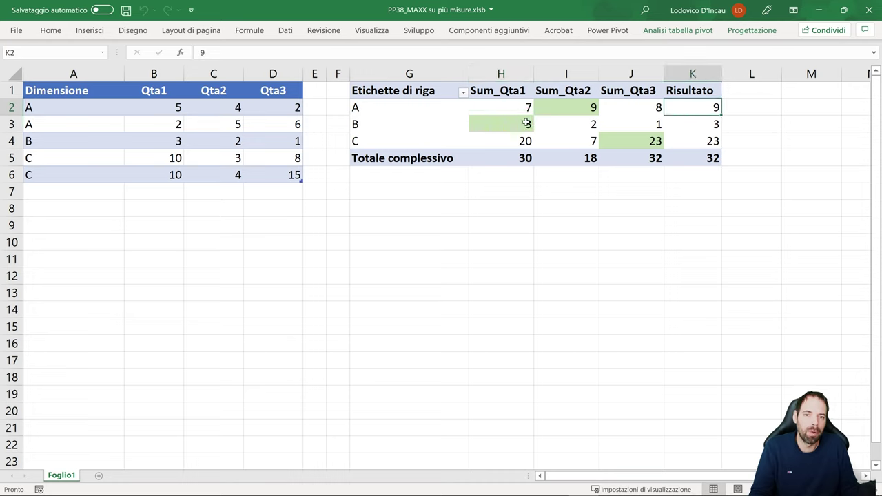
pyautogui.click(568, 109)
pyautogui.click(512, 126)
pyautogui.click(702, 123)
pyautogui.click(669, 143)
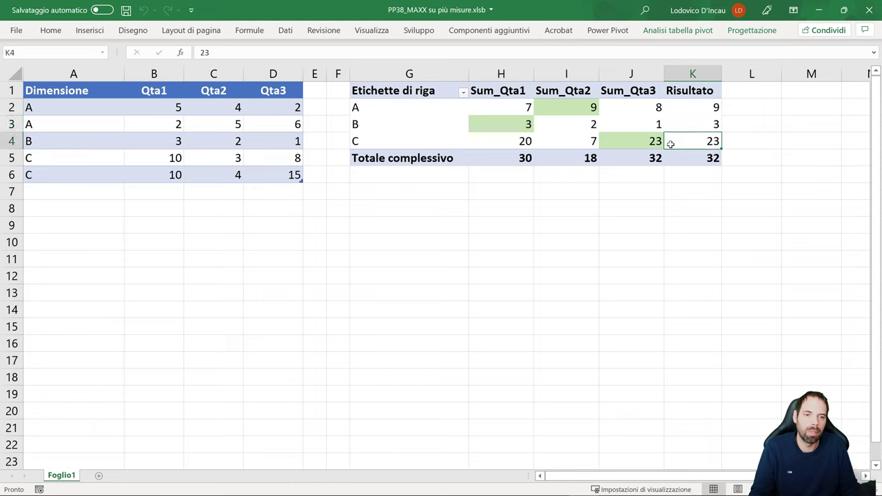
pyautogui.click(662, 145)
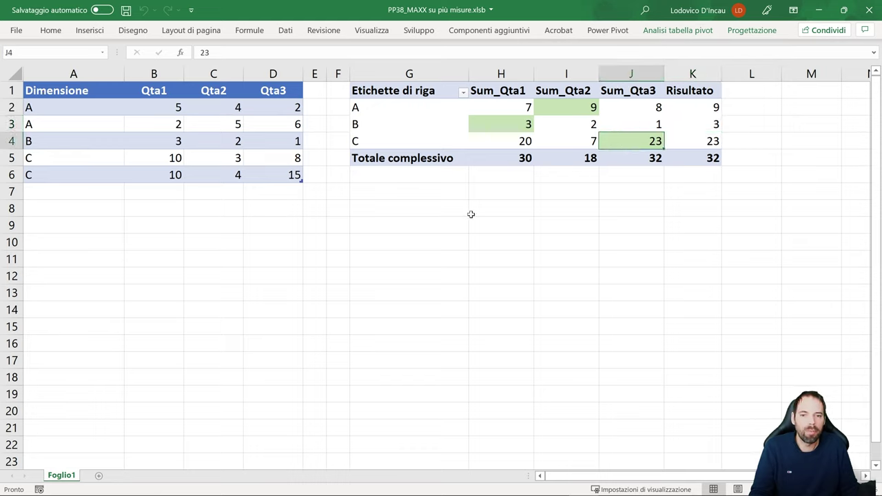
# Open the Power Pivot data model and display the Sum_Qta1 measure's formula with enlarged text.
pyautogui.click(606, 31)
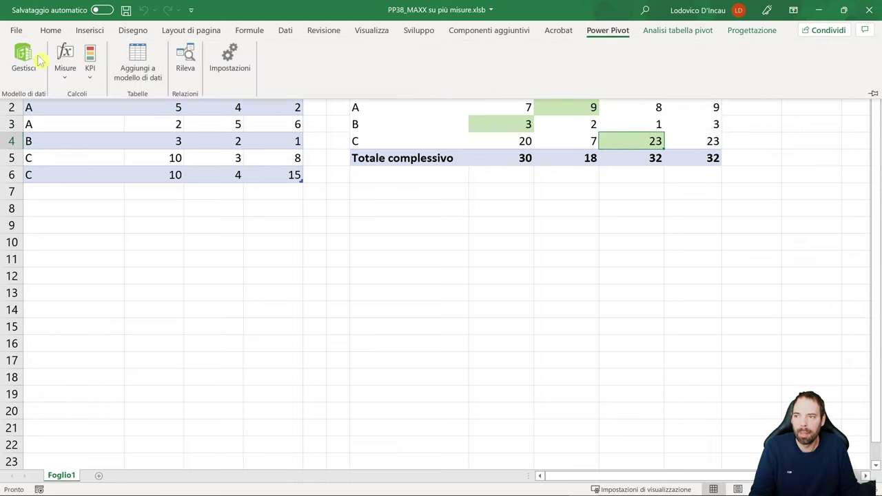
pyautogui.click(40, 60)
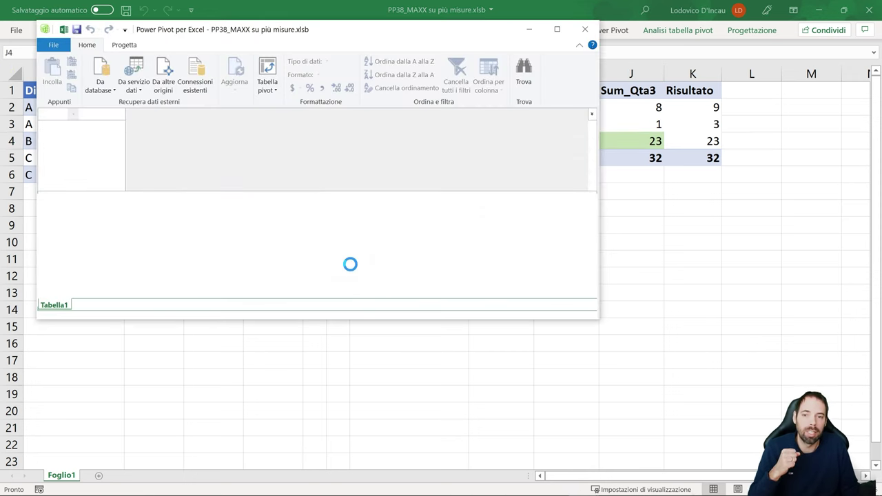
pyautogui.click(117, 229)
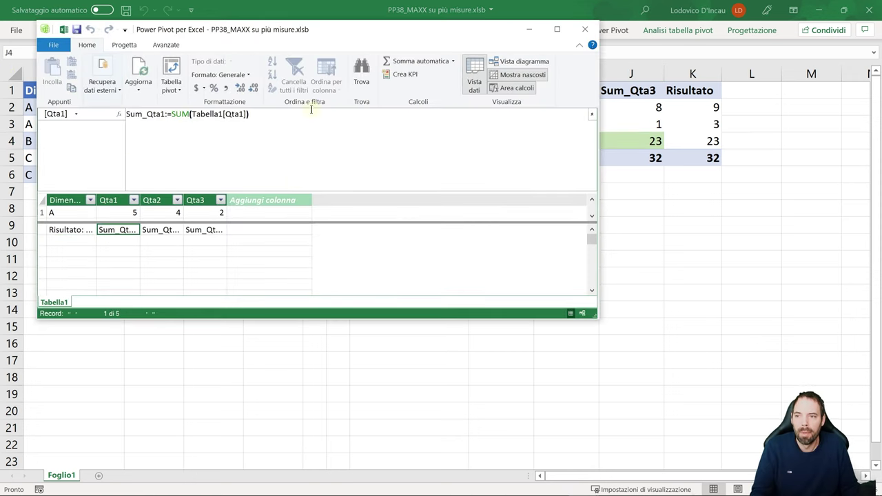
pyautogui.moveTo(349, 35); pyautogui.dragTo(522, 47)
pyautogui.click(409, 141)
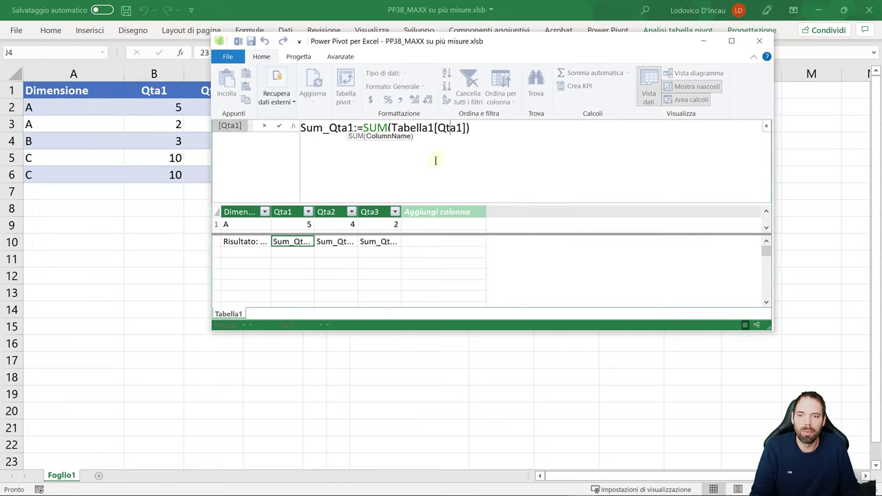
pyautogui.scroll(2, 435, 160)
# Enlarge the data area to show all rows of Tabella1 and review its Qta1, Qta2 and Qta3 columns.
pyautogui.moveTo(320, 236); pyautogui.dragTo(334, 301)
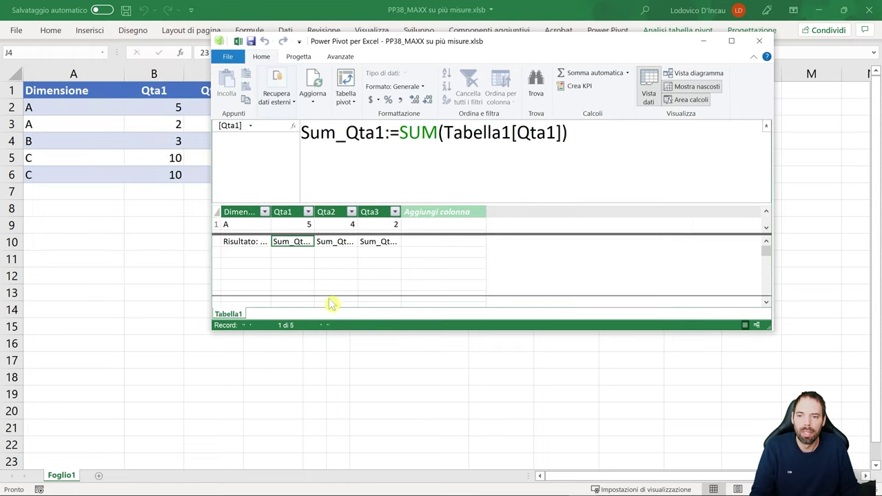
pyautogui.click(284, 213)
pyautogui.click(325, 211)
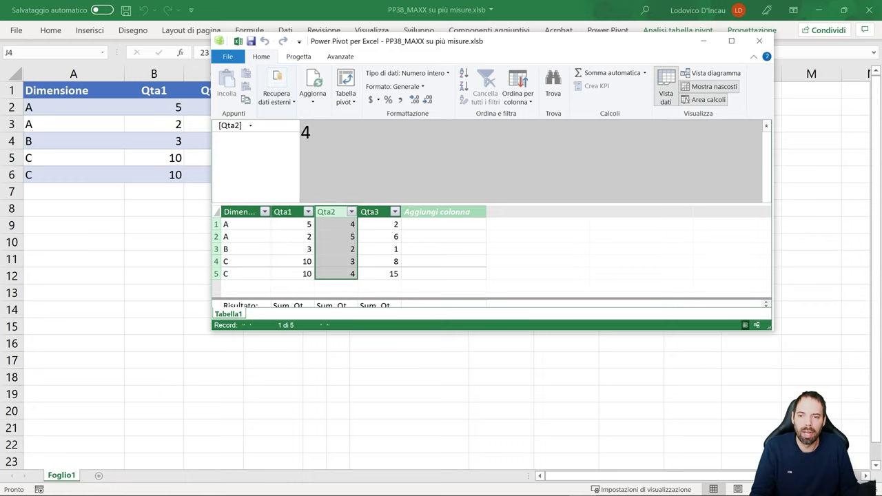
pyautogui.click(370, 212)
pyautogui.moveTo(335, 299); pyautogui.dragTo(338, 289)
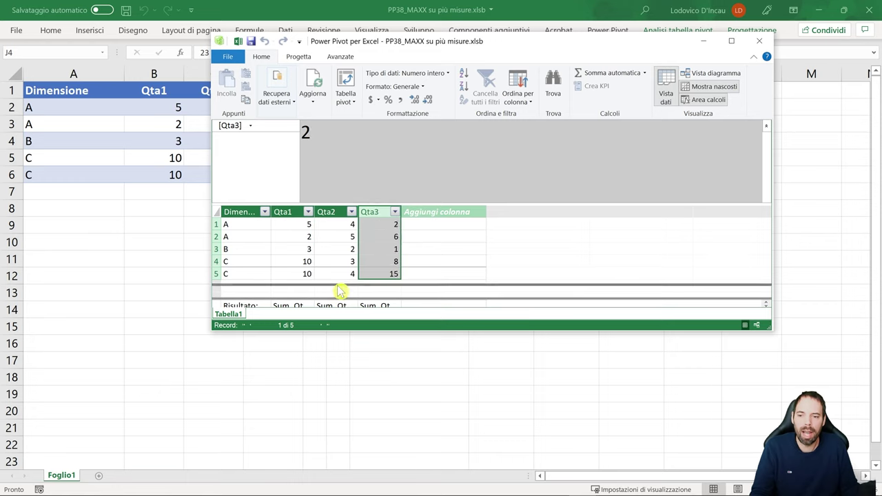
# Review the formulas of the Sum_Qta1, Sum_Qta2 and Sum_Qta3 measures in the calculation area.
pyautogui.click(303, 291)
pyautogui.click(401, 133)
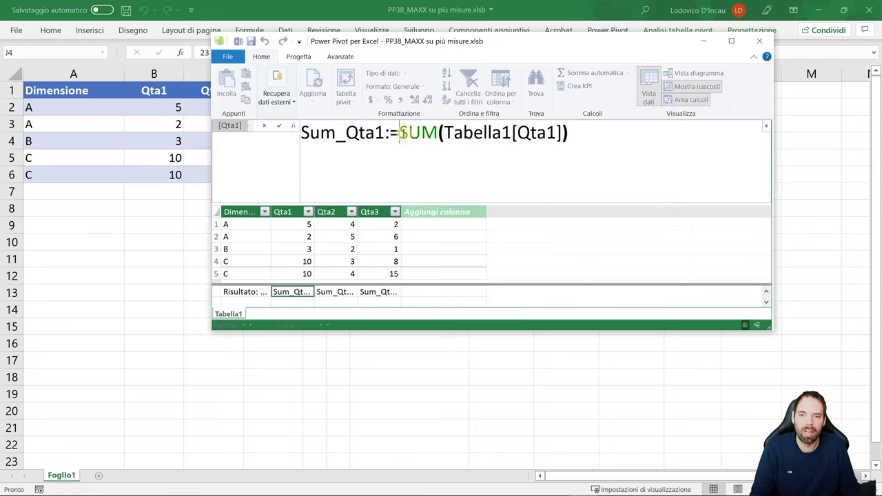
pyautogui.moveTo(400, 133); pyautogui.dragTo(534, 133)
pyautogui.click(339, 292)
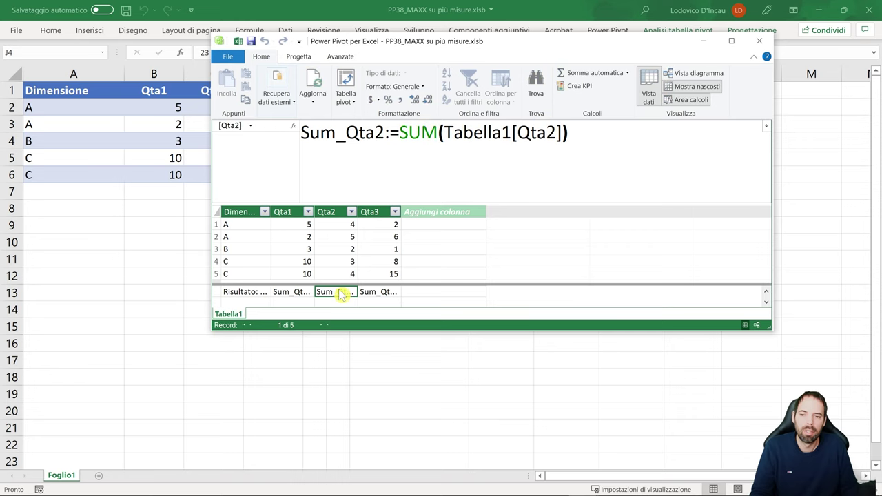
pyautogui.click(377, 293)
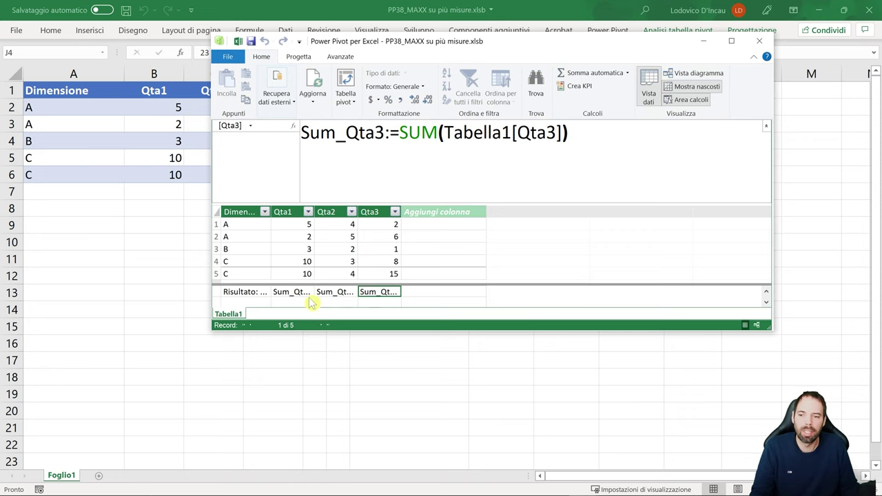
# Open the Risultato measure and enlarge the Power Pivot window and formula area to show its whole formula.
pyautogui.click(259, 294)
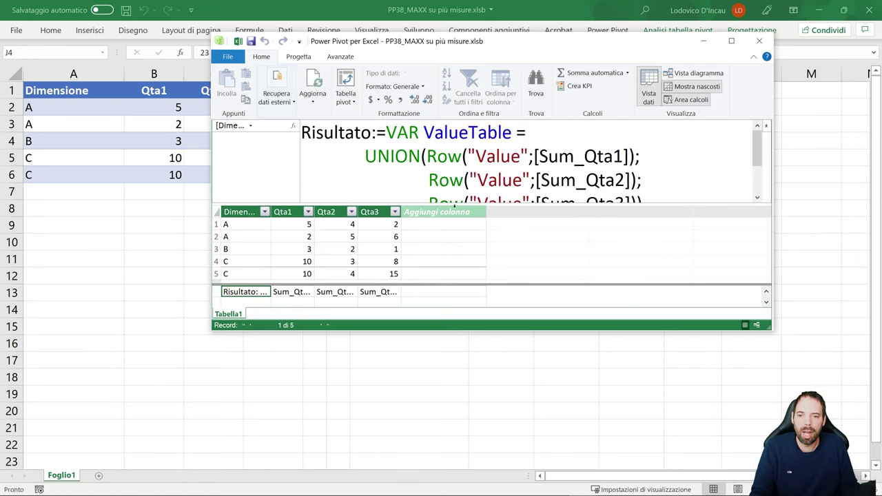
pyautogui.moveTo(454, 204); pyautogui.dragTo(458, 230)
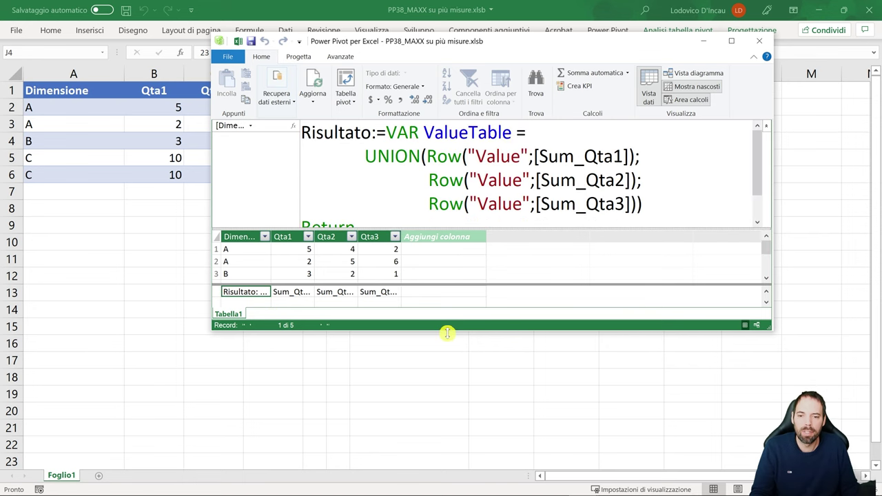
pyautogui.moveTo(439, 437)
pyautogui.mouseDown()
pyautogui.moveTo(443, 413)
pyautogui.moveTo(445, 445)
pyautogui.mouseUp()
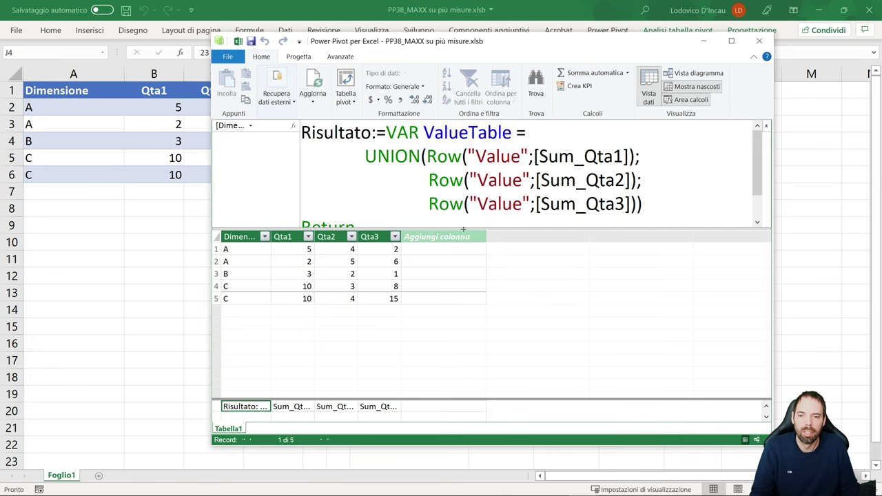
pyautogui.moveTo(463, 229); pyautogui.dragTo(460, 289)
pyautogui.click(443, 231)
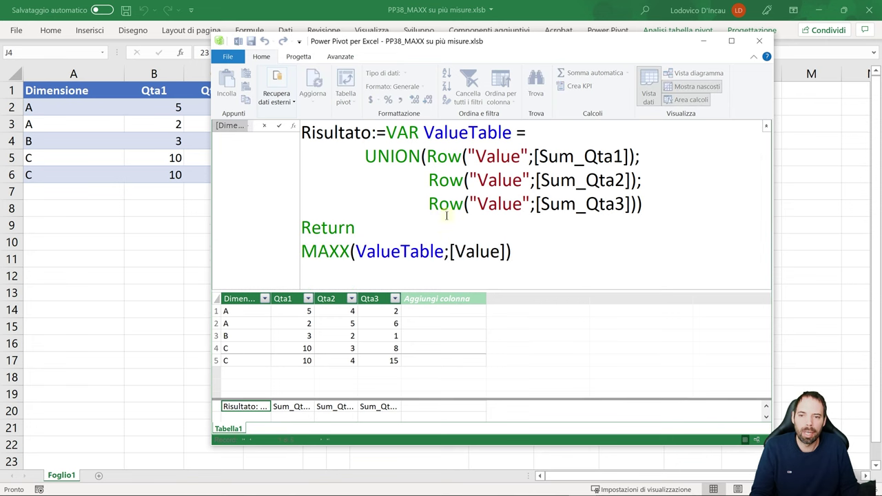
# Insert a line break before VAR in the Risultato formula so the variable declaration starts on its own line.
pyautogui.moveTo(383, 132); pyautogui.dragTo(301, 132)
pyautogui.click(390, 155)
pyautogui.moveTo(386, 132); pyautogui.dragTo(419, 132)
pyautogui.click(387, 132)
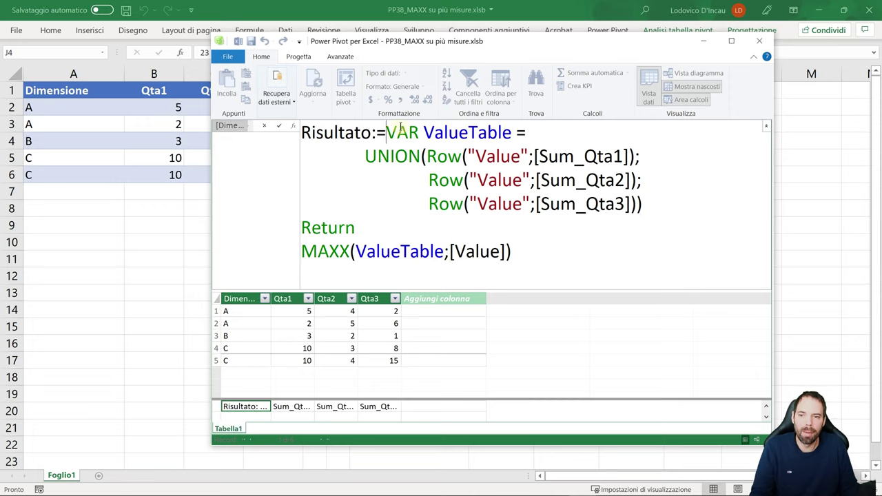
pyautogui.hotkey('shift', 'Return')
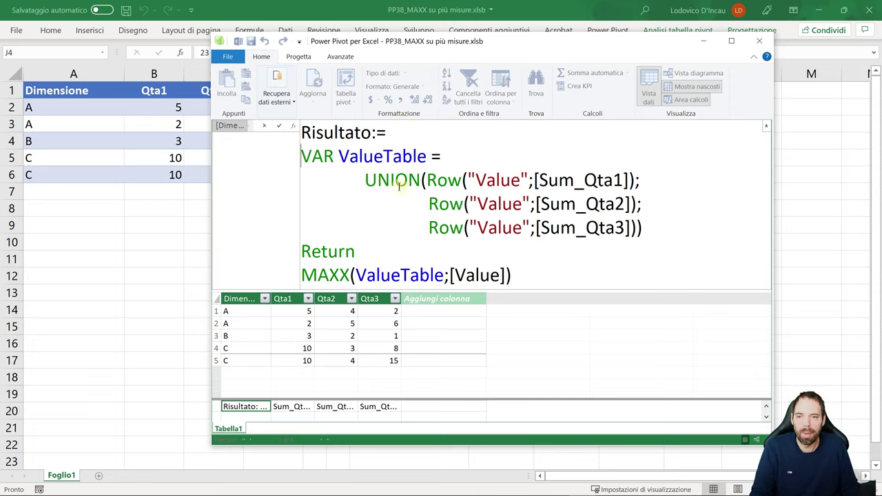
# Examine the ValueTable variable, the MAXX expression and the UNION of the three Row functions in the Risultato formula.
pyautogui.doubleClick(359, 155)
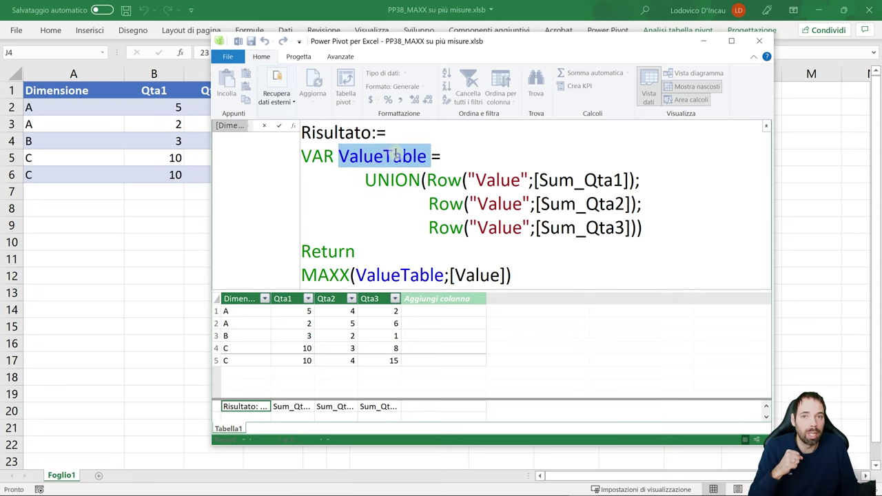
pyautogui.moveTo(317, 274); pyautogui.dragTo(350, 275)
pyautogui.click(317, 275)
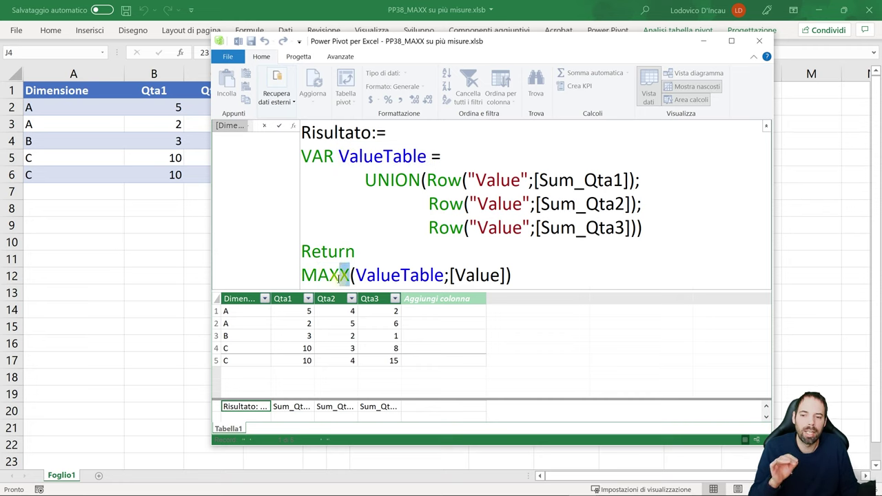
pyautogui.click(556, 274)
pyautogui.click(460, 158)
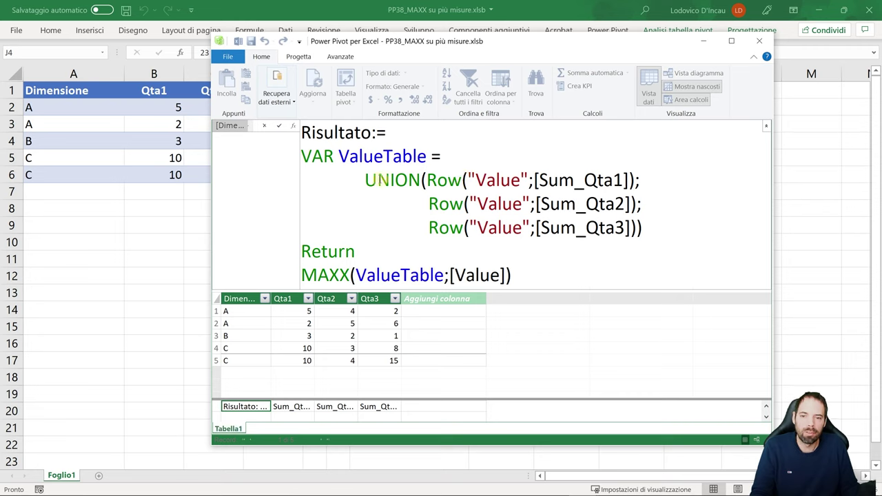
pyautogui.doubleClick(351, 157)
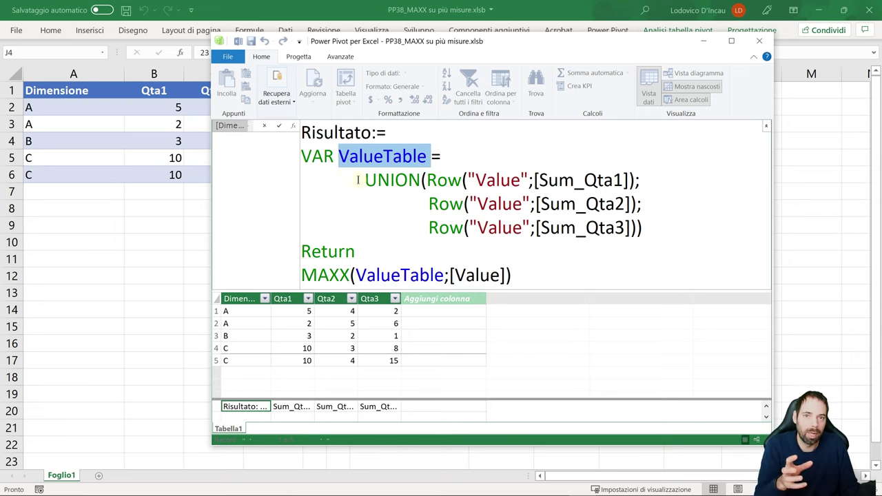
pyautogui.moveTo(365, 181); pyautogui.dragTo(641, 181)
pyautogui.moveTo(428, 204); pyautogui.dragTo(640, 204)
pyautogui.moveTo(428, 228); pyautogui.dragTo(641, 228)
pyautogui.click(697, 244)
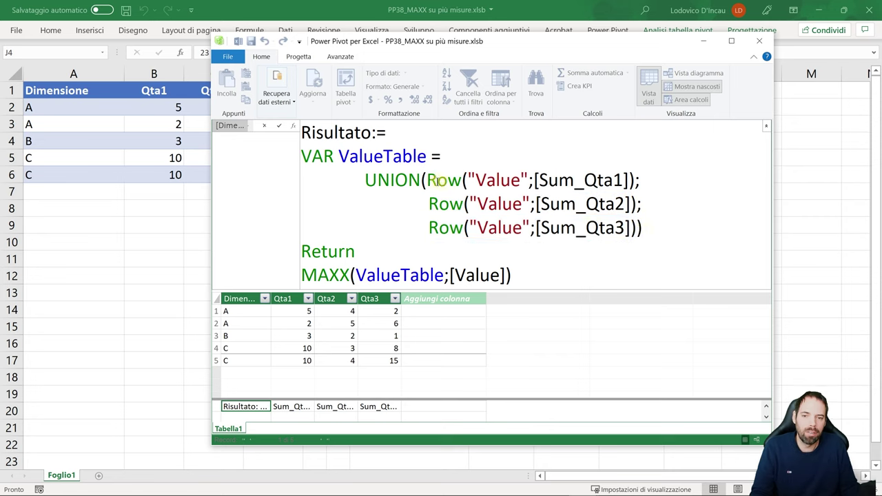
# Examine the first Row function in the Risultato formula, including its "Value" column name and where its expression argument starts.
pyautogui.moveTo(427, 181); pyautogui.dragTo(460, 182)
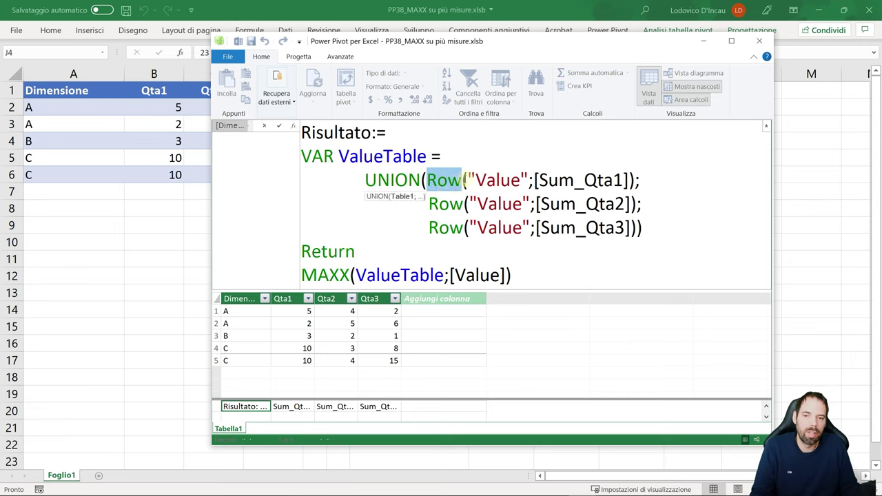
pyautogui.click(467, 180)
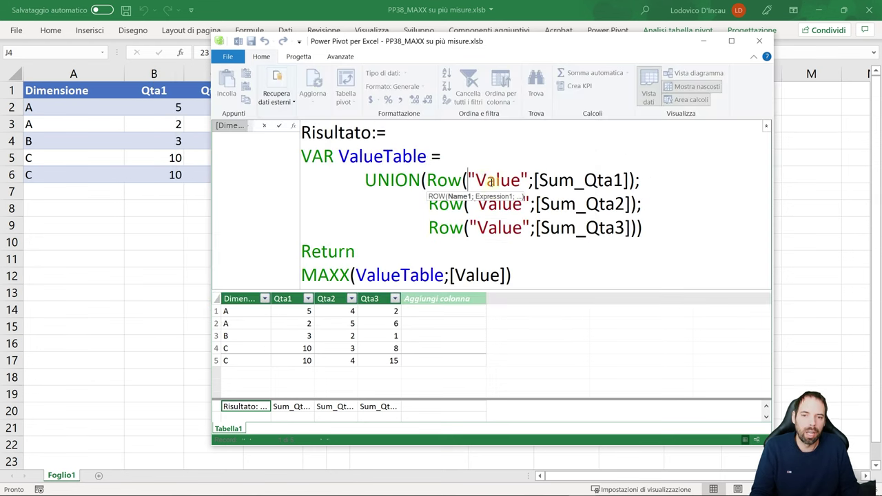
pyautogui.click(480, 180)
pyautogui.hotkey('shift', 'Right')
pyautogui.hotkey('shift', 'Right')
pyautogui.hotkey('shift', 'Right')
pyautogui.hotkey('shift', 'Right')
pyautogui.hotkey('shift', 'Right')
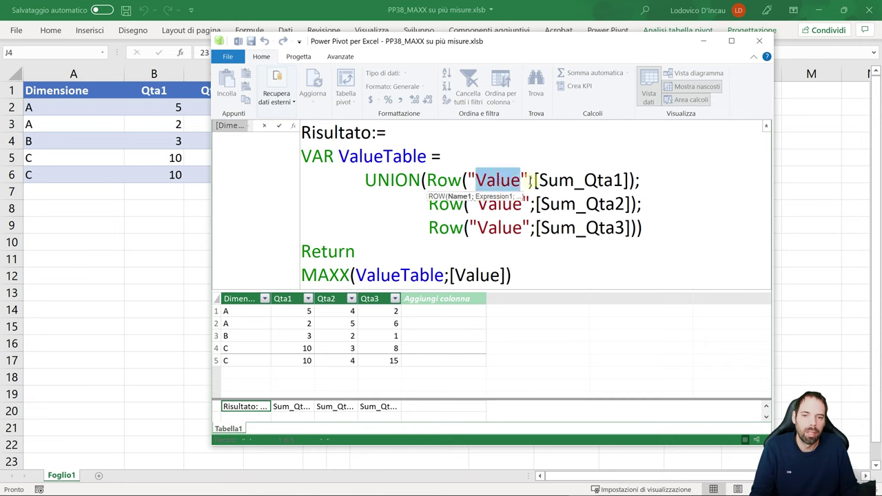
pyautogui.doubleClick(480, 180)
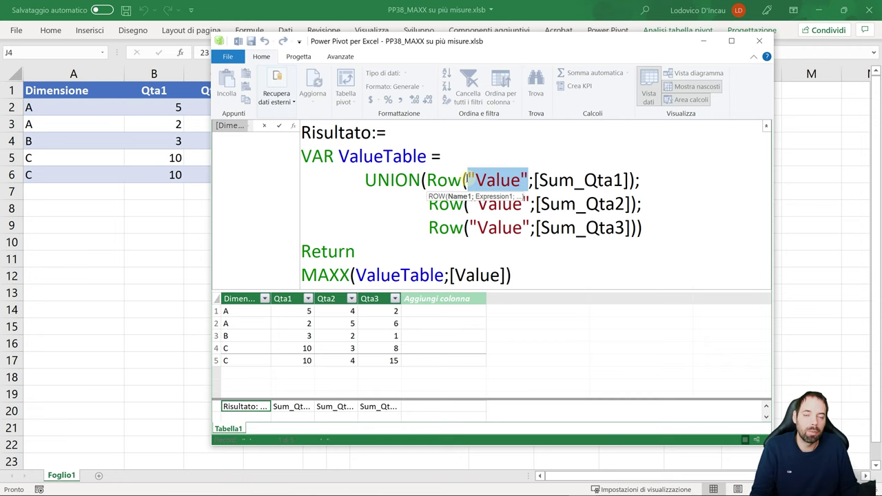
pyautogui.click(535, 180)
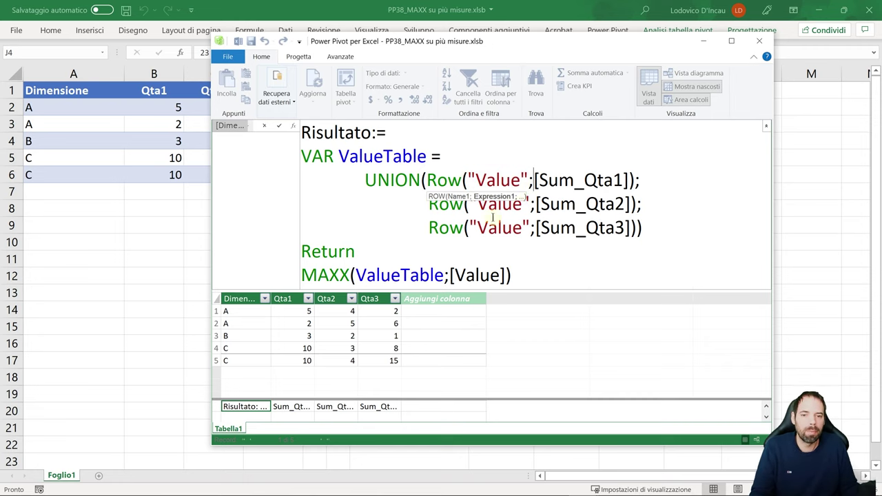
# Try replacing the [Sum_Qta1] reference in the first Row function with sum(Tabella1[Qta1]), and discard the formula edit.
pyautogui.moveTo(534, 181); pyautogui.dragTo(626, 180)
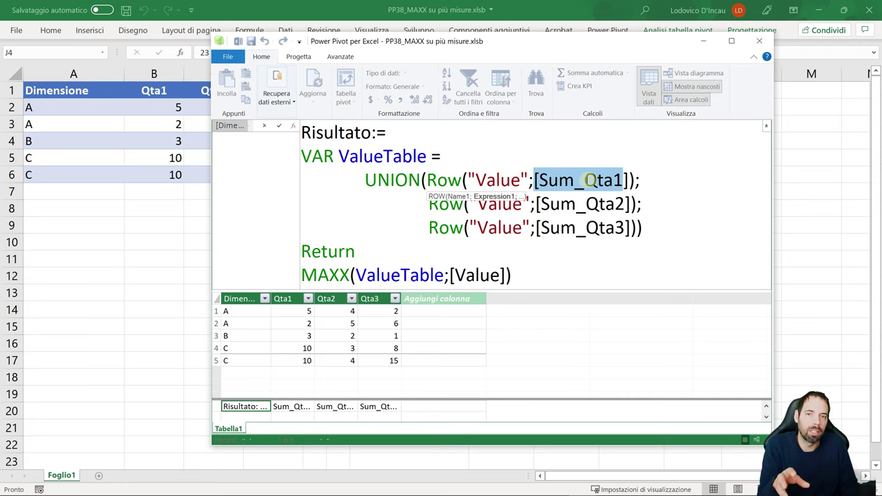
pyautogui.write('sum(qt')
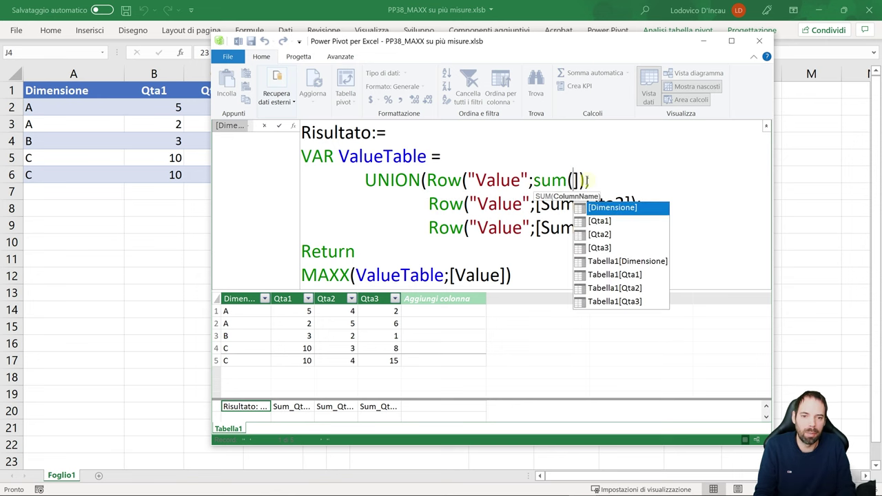
pyautogui.press('Down')
pyautogui.press('Down')
pyautogui.press('Down')
pyautogui.press('Tab')
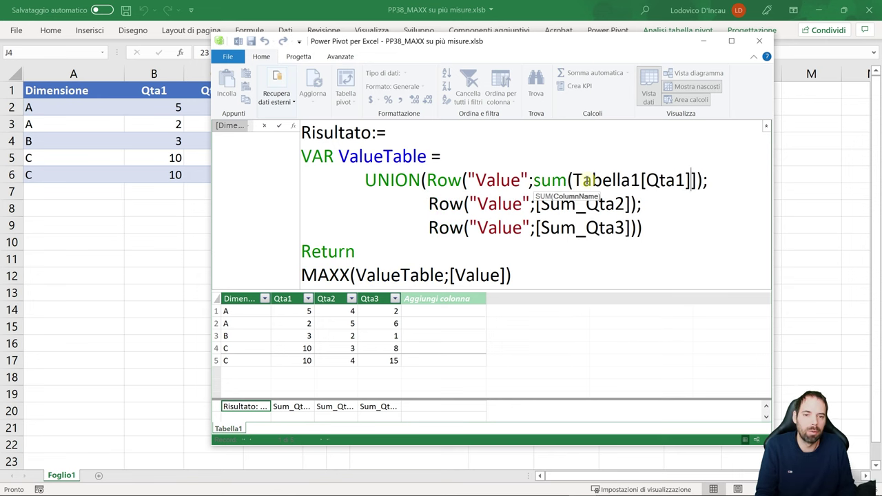
pyautogui.write(')')
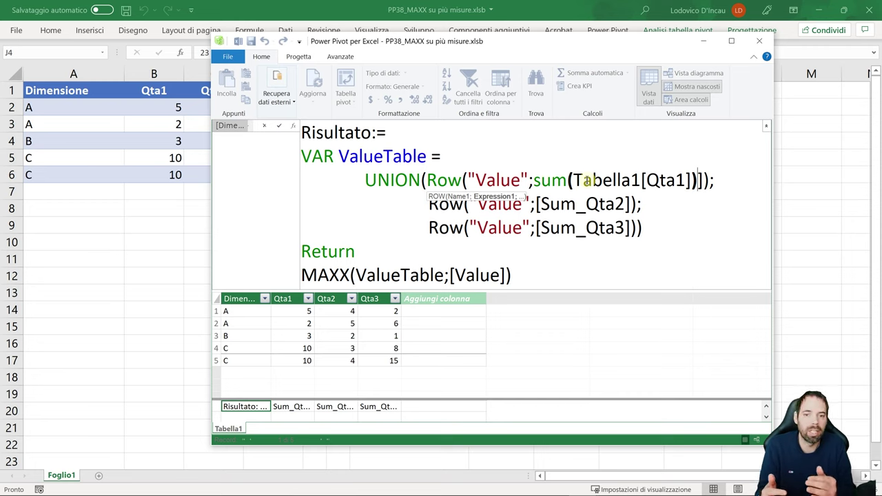
pyautogui.press('Escape')
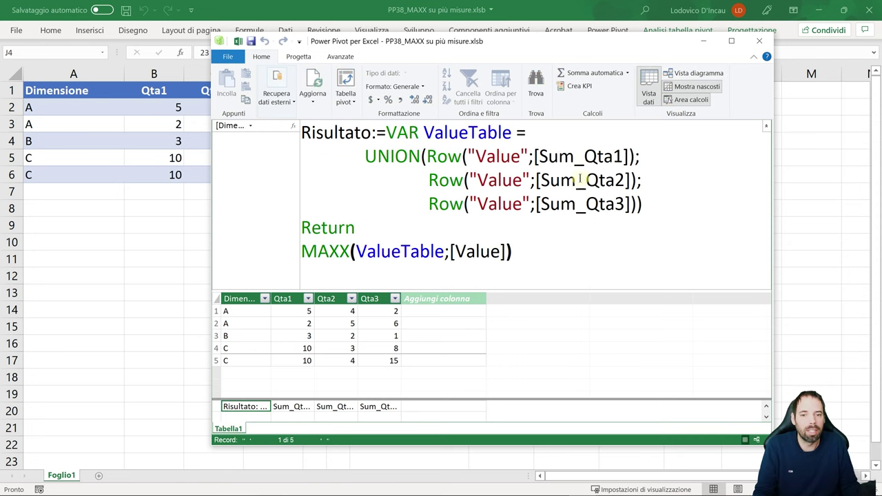
# Compare the "Value" name and the measure expression in each of the three Row functions inside UNION.
pyautogui.moveTo(536, 156); pyautogui.dragTo(629, 157)
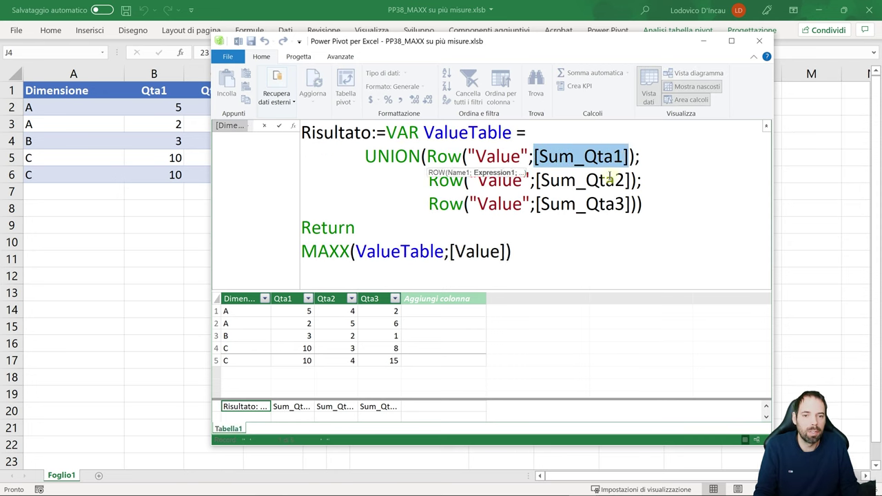
pyautogui.click(557, 180)
pyautogui.moveTo(628, 156); pyautogui.dragTo(540, 157)
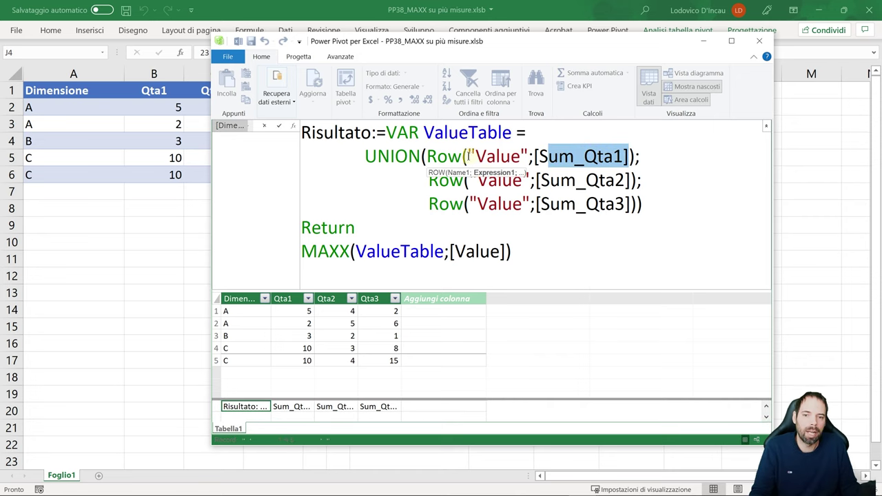
pyautogui.moveTo(427, 157); pyautogui.dragTo(476, 157)
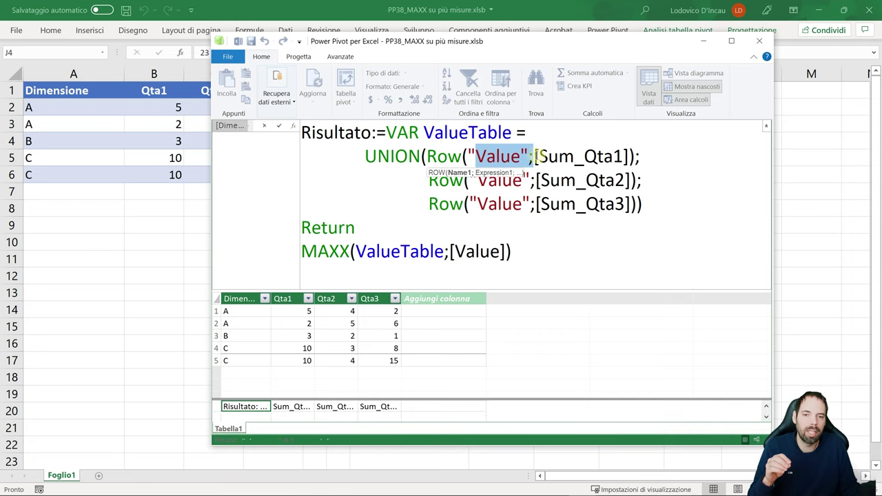
pyautogui.click(584, 158)
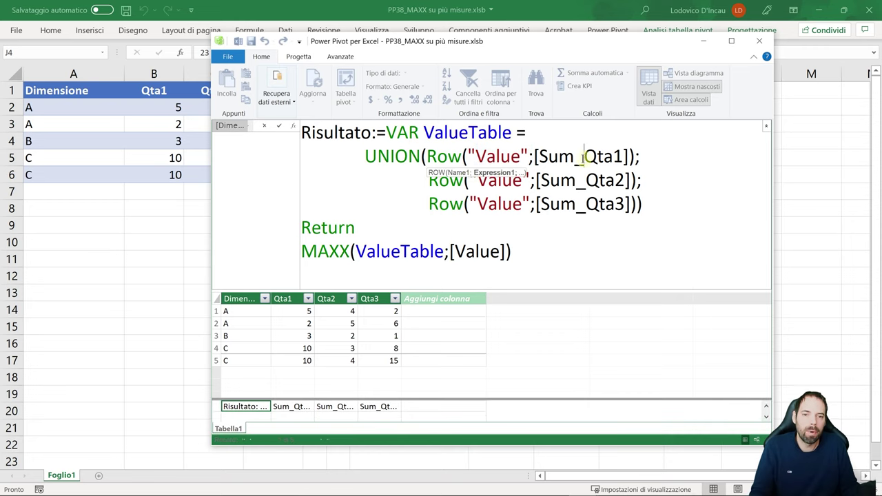
pyautogui.click(429, 180)
pyautogui.moveTo(430, 180); pyautogui.dragTo(521, 180)
pyautogui.click(515, 181)
pyautogui.press('Up')
pyautogui.click(500, 181)
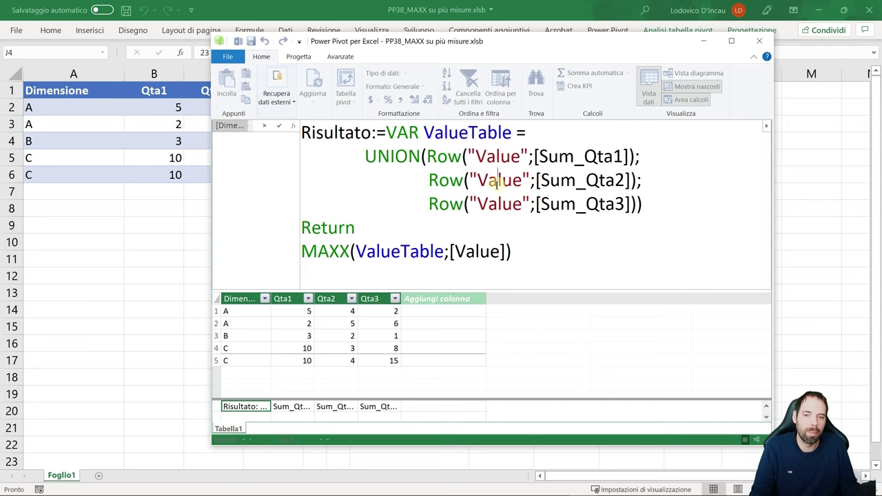
pyautogui.press('Up')
pyautogui.click(497, 180)
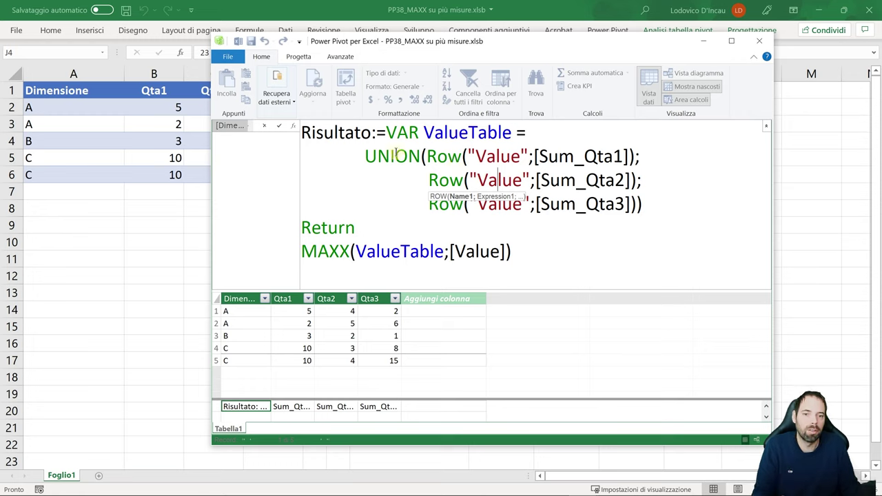
pyautogui.click(486, 204)
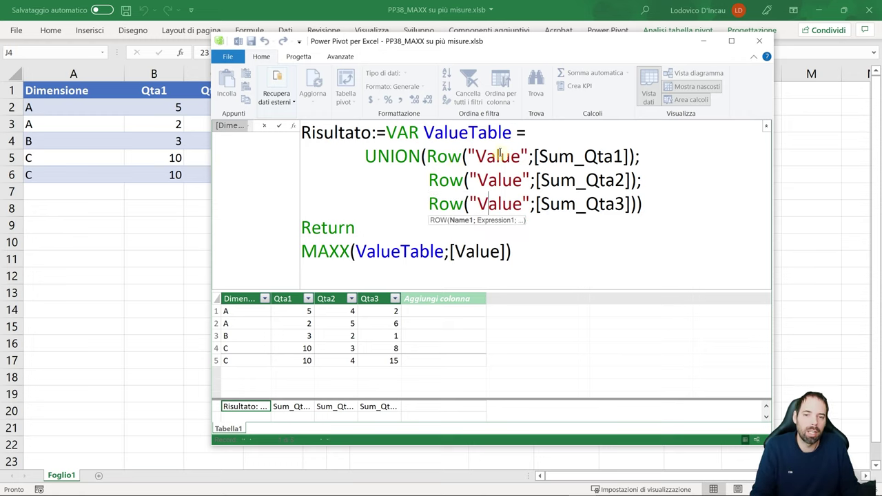
pyautogui.moveTo(576, 204); pyautogui.dragTo(586, 204)
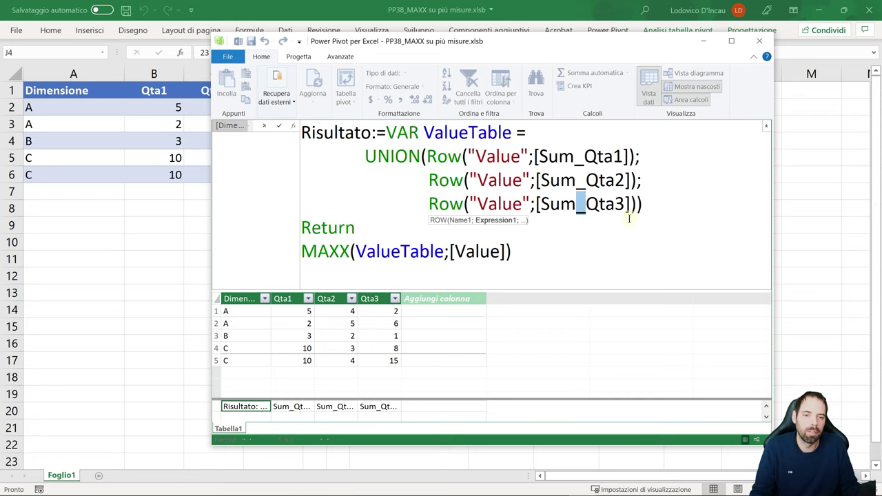
pyautogui.click(652, 204)
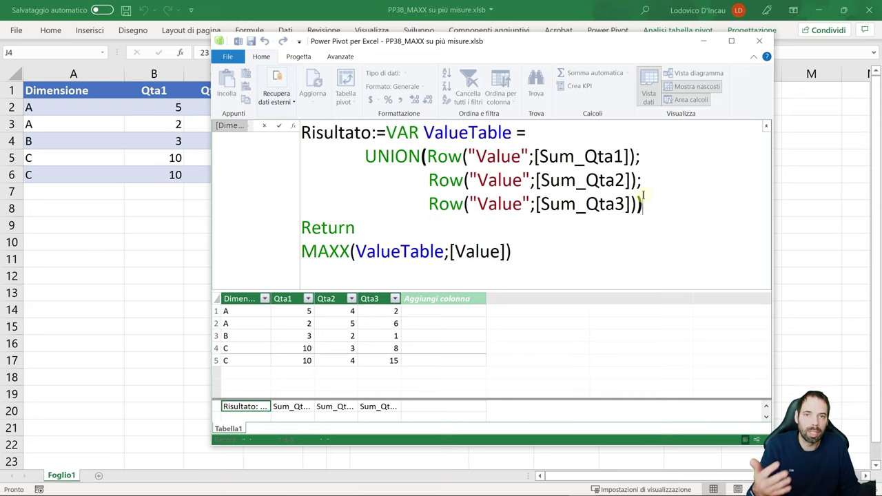
pyautogui.moveTo(428, 204); pyautogui.dragTo(626, 204)
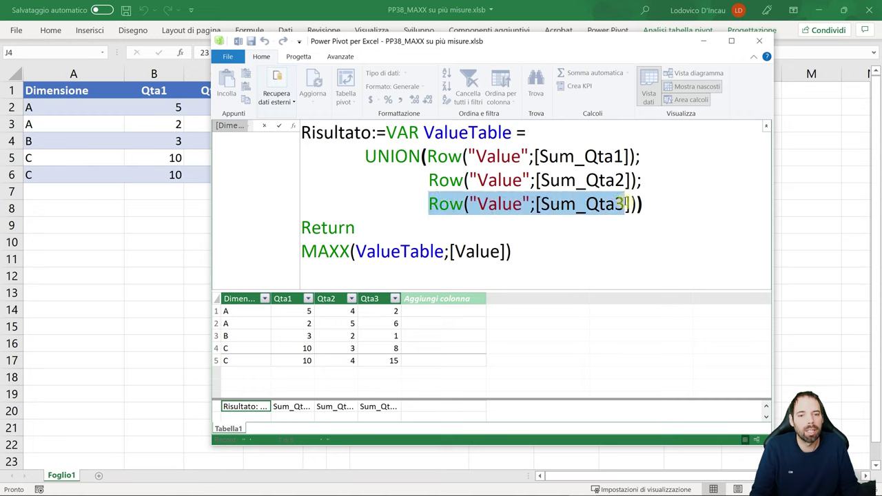
# Examine the Return keyword and the MAXX arguments ValueTable and [Value] against the variable name and the UNION rows.
pyautogui.click(393, 226)
pyautogui.doubleClick(338, 227)
pyautogui.click(306, 226)
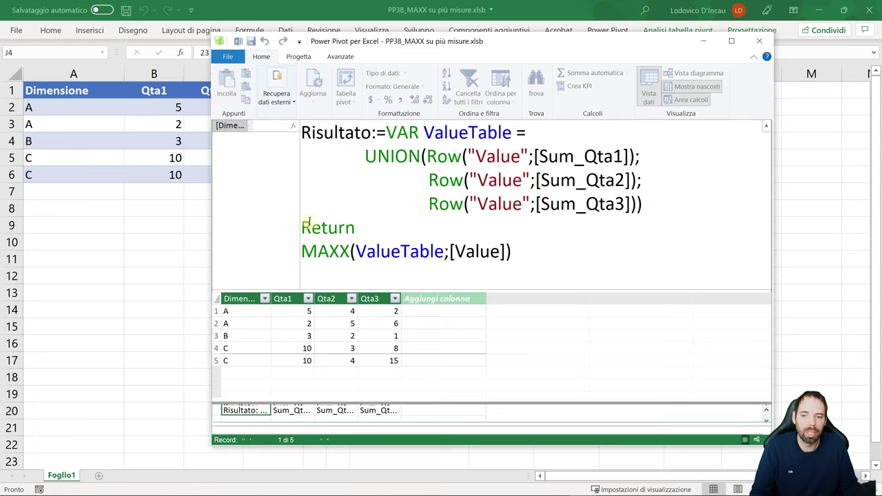
pyautogui.doubleClick(315, 222)
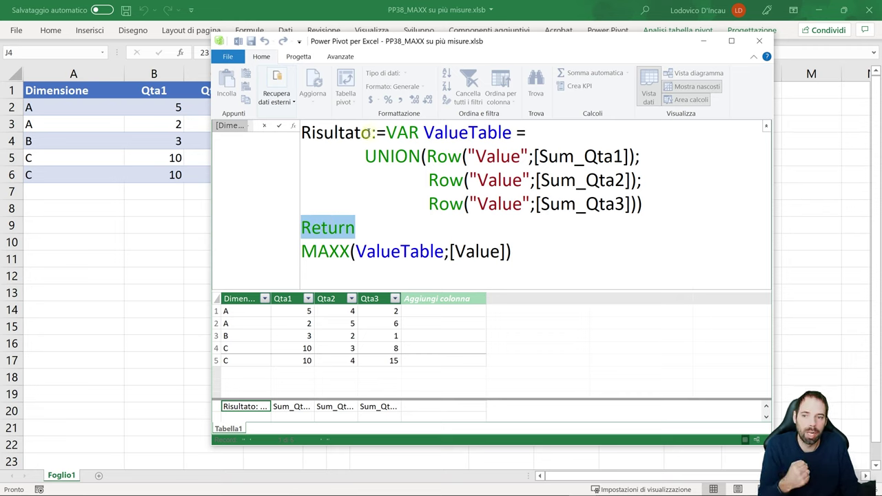
pyautogui.moveTo(370, 133); pyautogui.dragTo(302, 132)
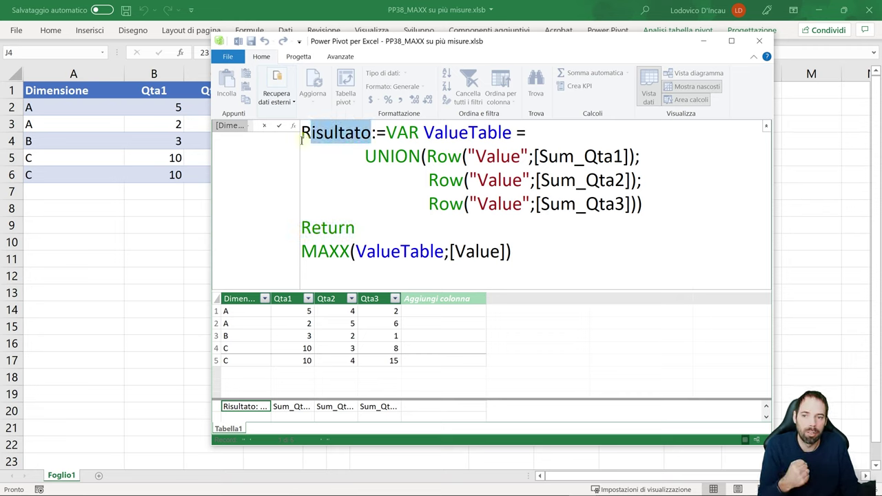
pyautogui.click(325, 253)
pyautogui.moveTo(302, 253); pyautogui.dragTo(344, 253)
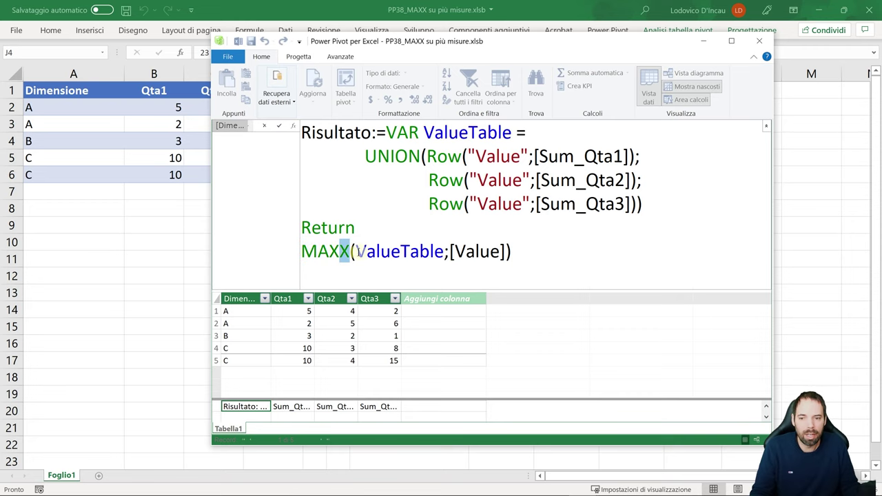
pyautogui.click(344, 265)
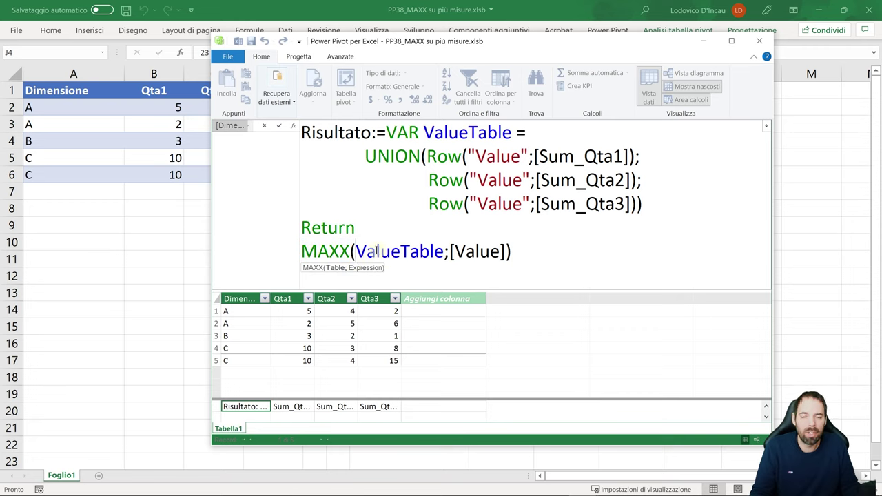
pyautogui.moveTo(355, 252); pyautogui.dragTo(444, 253)
pyautogui.moveTo(424, 132); pyautogui.dragTo(517, 133)
pyautogui.click(451, 252)
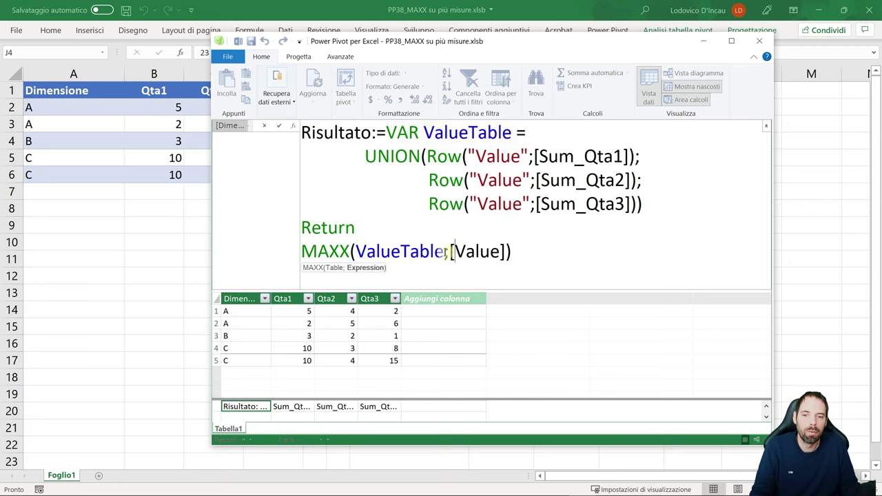
pyautogui.moveTo(427, 156); pyautogui.dragTo(642, 203)
pyautogui.click(531, 252)
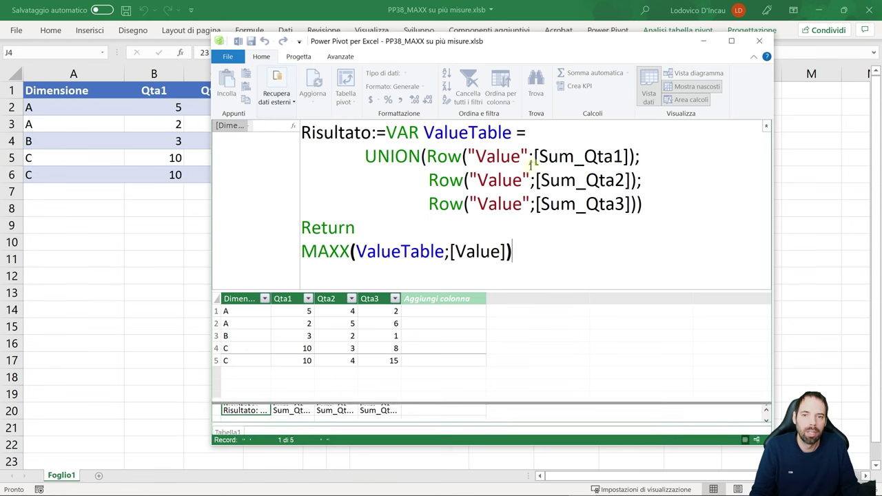
# Move the Power Pivot window below the pivot table and compare MAXX's [Value] argument with the Row column name "Value".
pyautogui.moveTo(526, 51); pyautogui.dragTo(429, 200)
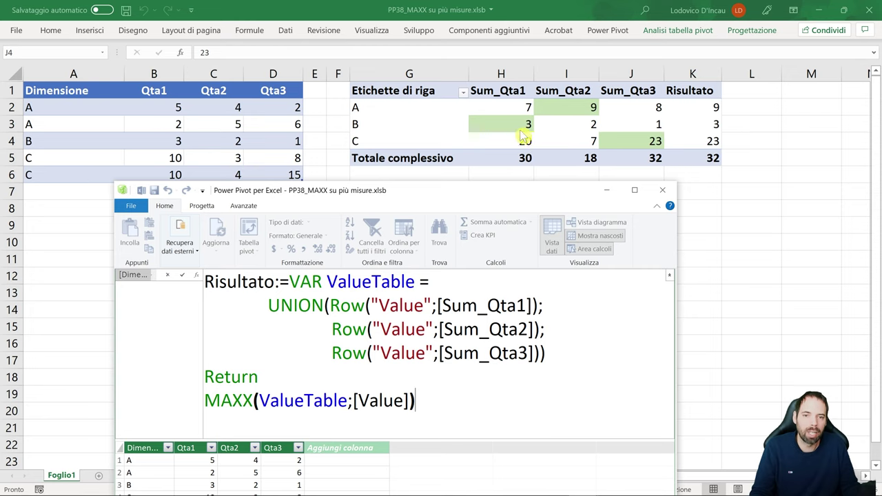
pyautogui.click(353, 401)
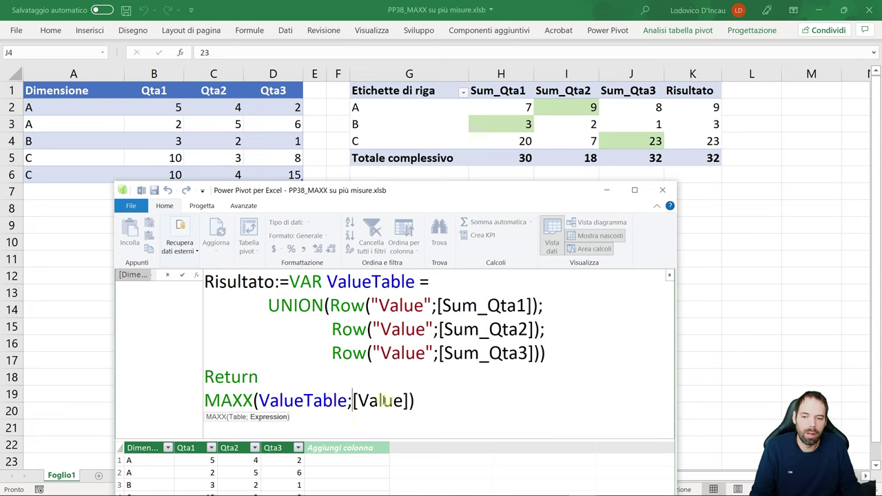
pyautogui.moveTo(357, 401); pyautogui.dragTo(409, 401)
pyautogui.moveTo(376, 305); pyautogui.dragTo(423, 305)
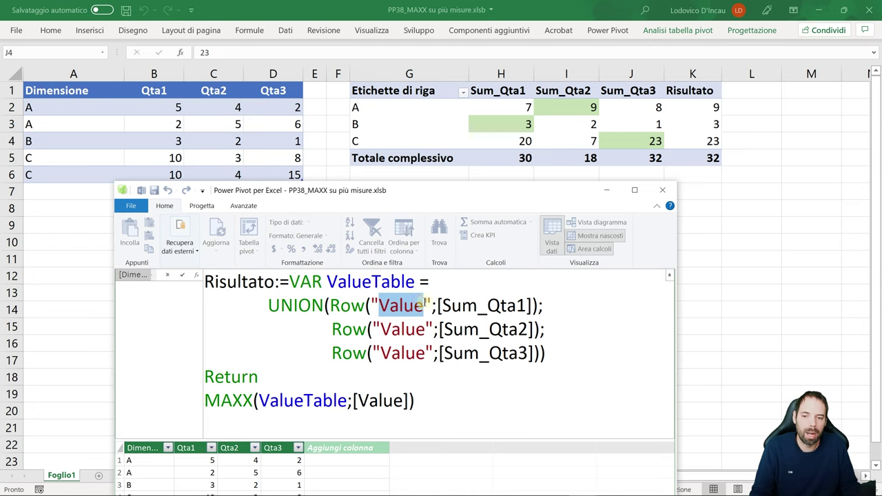
pyautogui.click(355, 400)
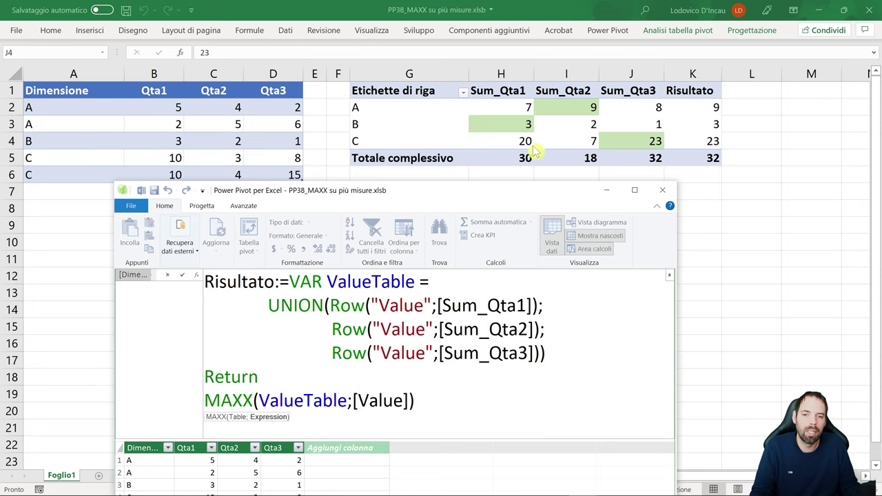
# Move the Power Pivot window back up over the worksheet and review the complete Risultato formula.
pyautogui.moveTo(485, 187); pyautogui.dragTo(635, 61)
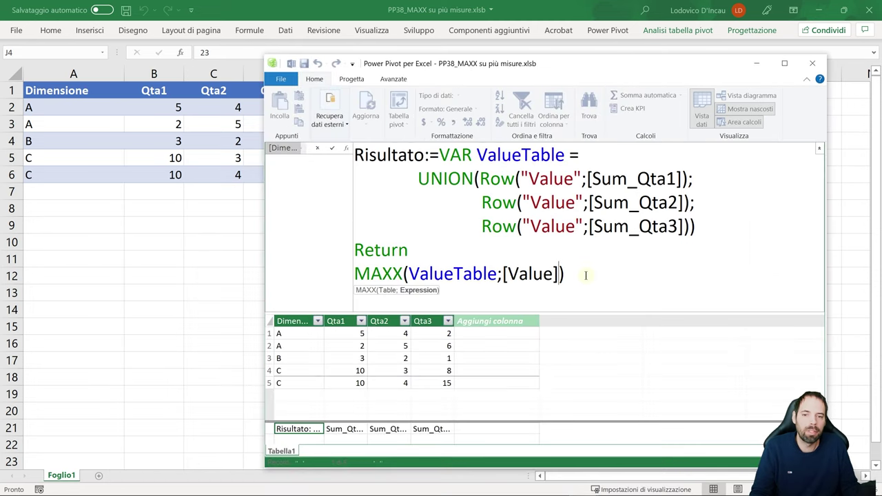
pyautogui.moveTo(582, 275); pyautogui.dragTo(291, 117)
pyautogui.click(628, 254)
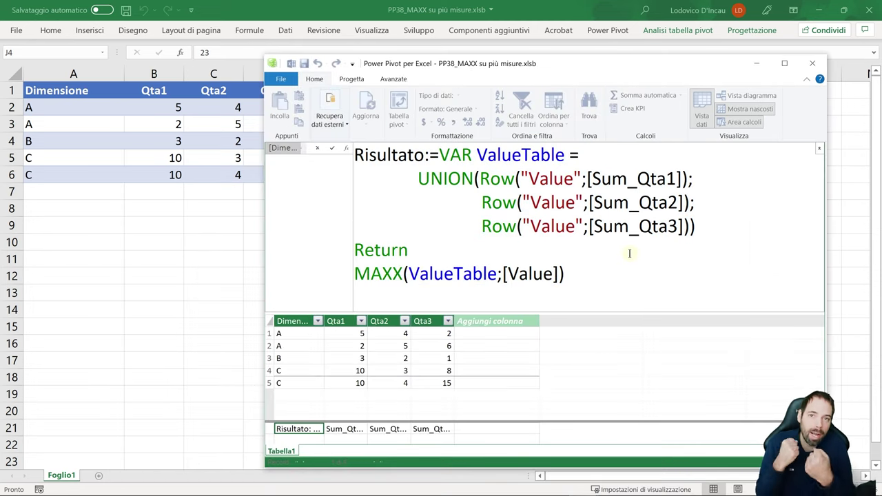